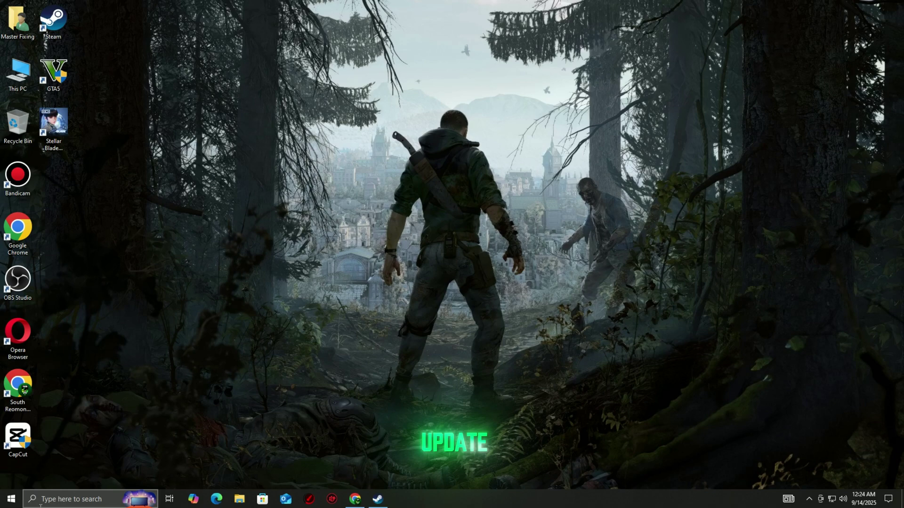
- Open Device Manager and start the driver update for the Radeon RX 470 Series adapter
click(40, 499)
text(devi)
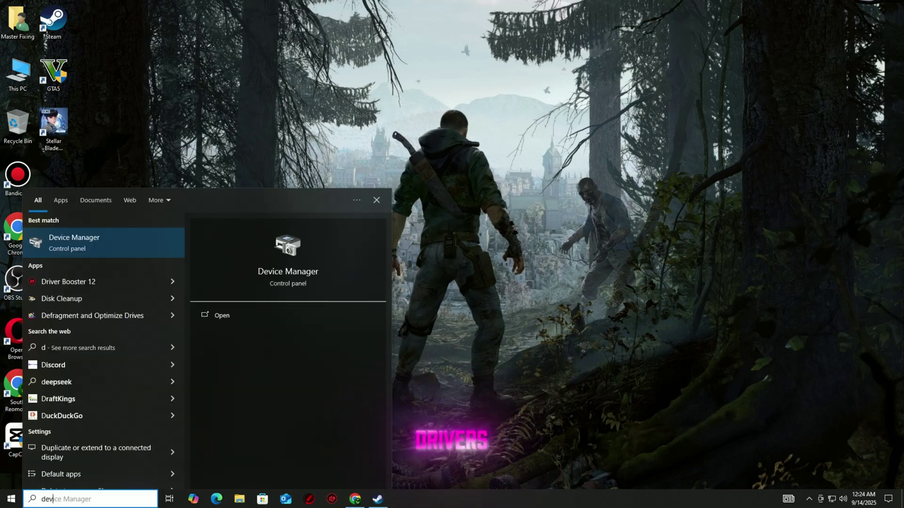
text(ce)
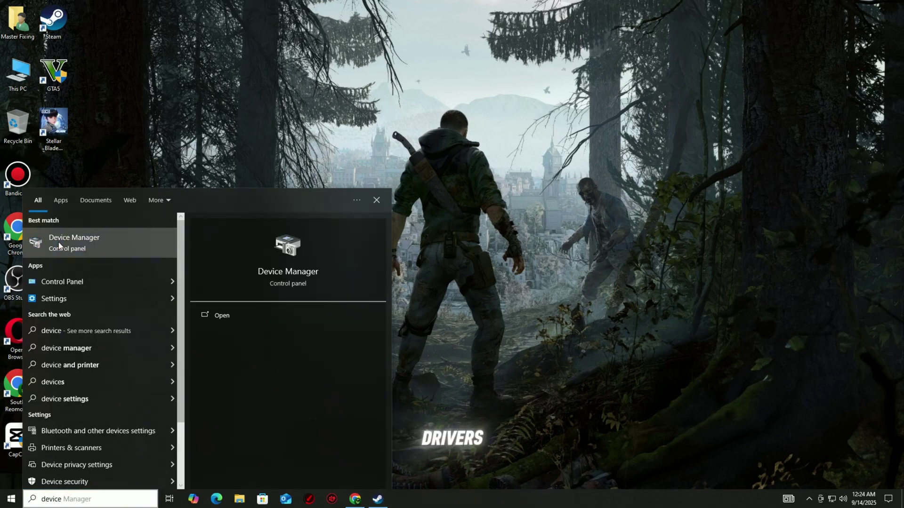
click(61, 243)
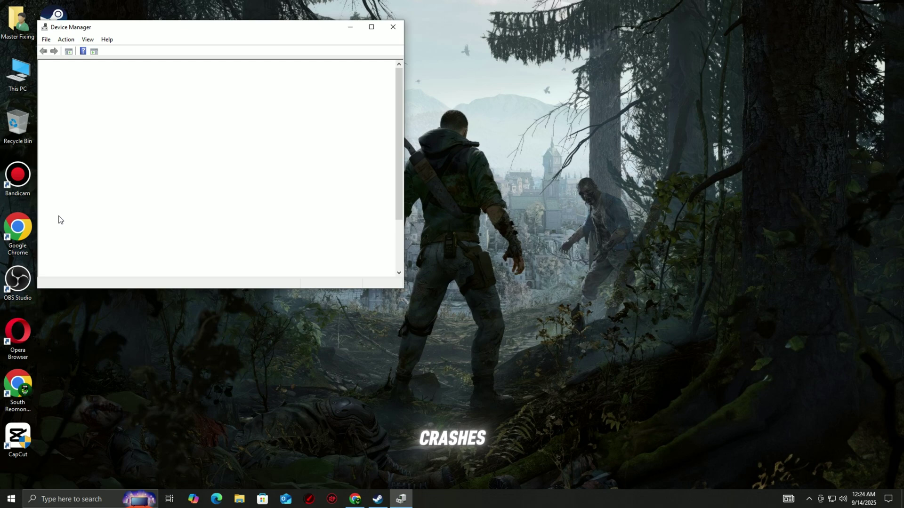
double_click(83, 99)
right_click(125, 106)
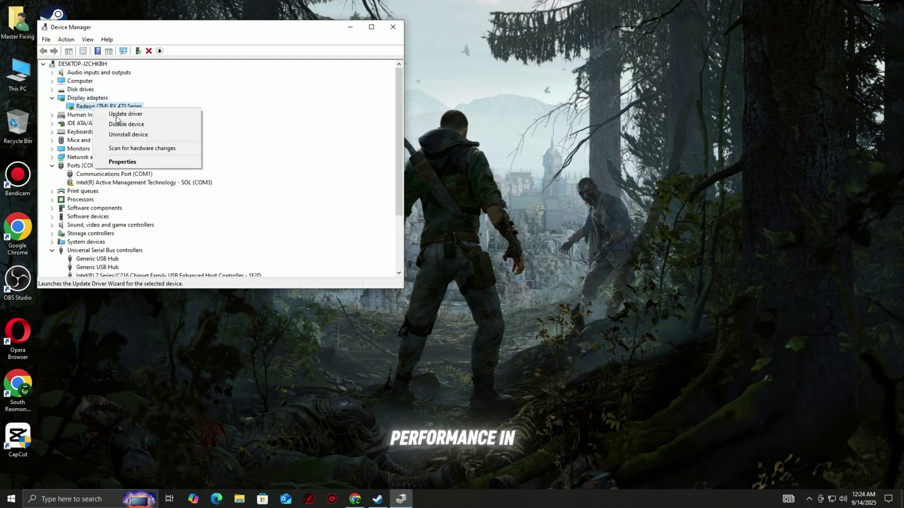
click(141, 114)
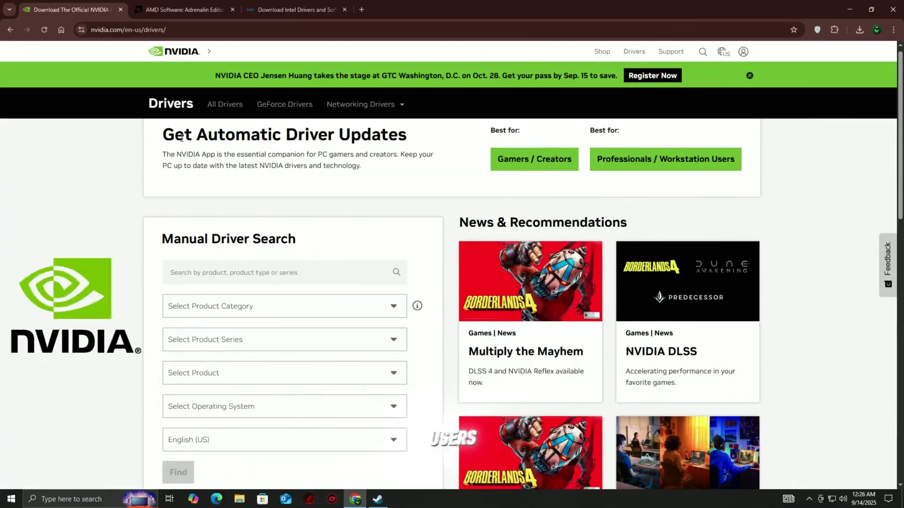
- Review NVIDIA's automatic driver updates page, then AMD's Adrenalin page, ending on Intel's drivers page
drag(163, 135, 416, 142)
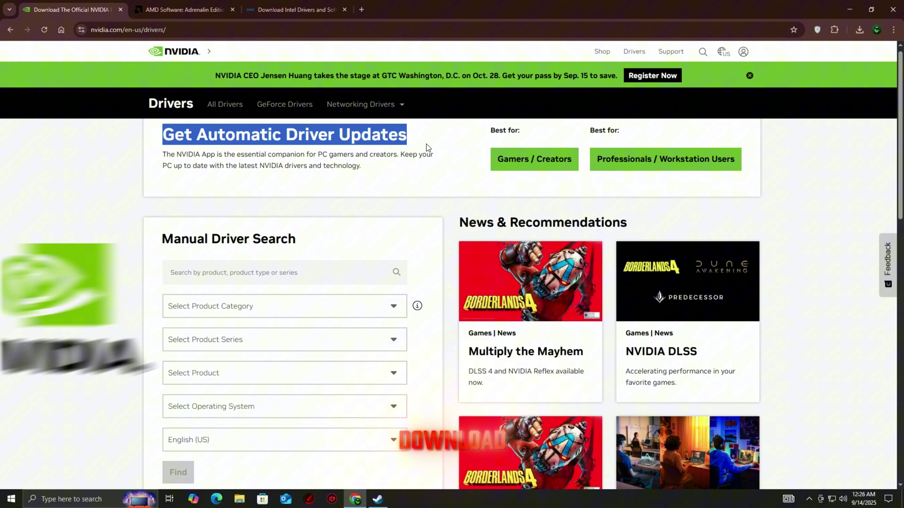
click(304, 237)
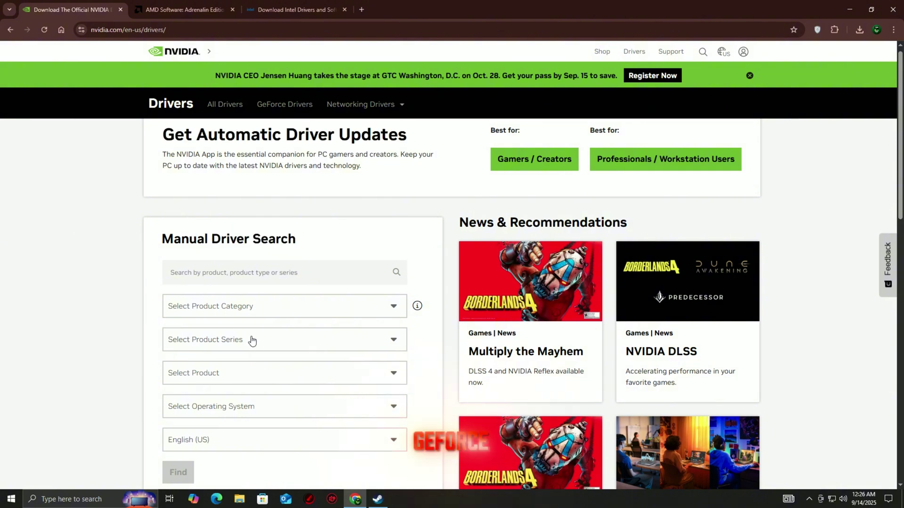
click(182, 5)
scroll(364, 385, down, 2)
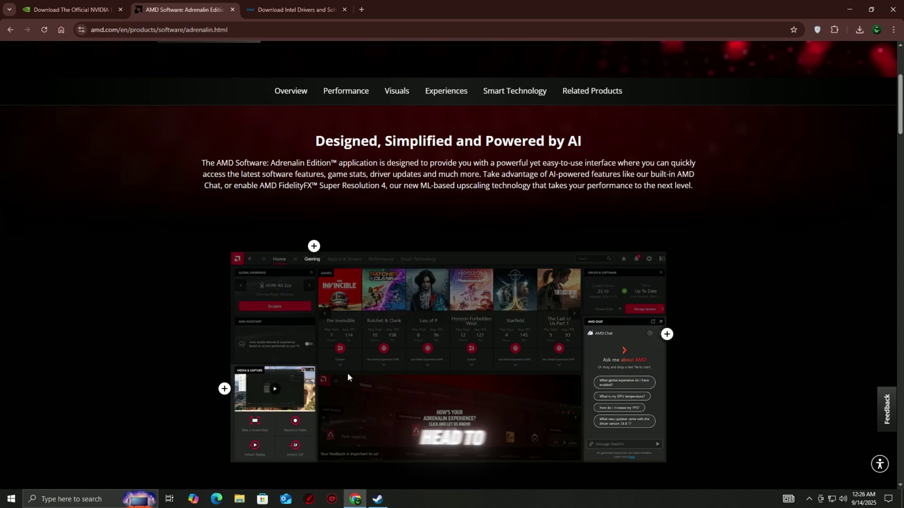
scroll(347, 377, up, 3)
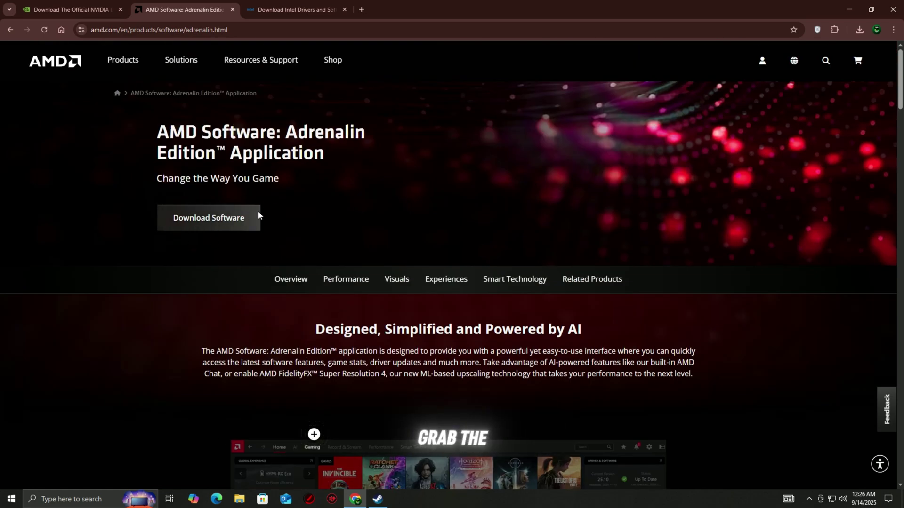
click(289, 8)
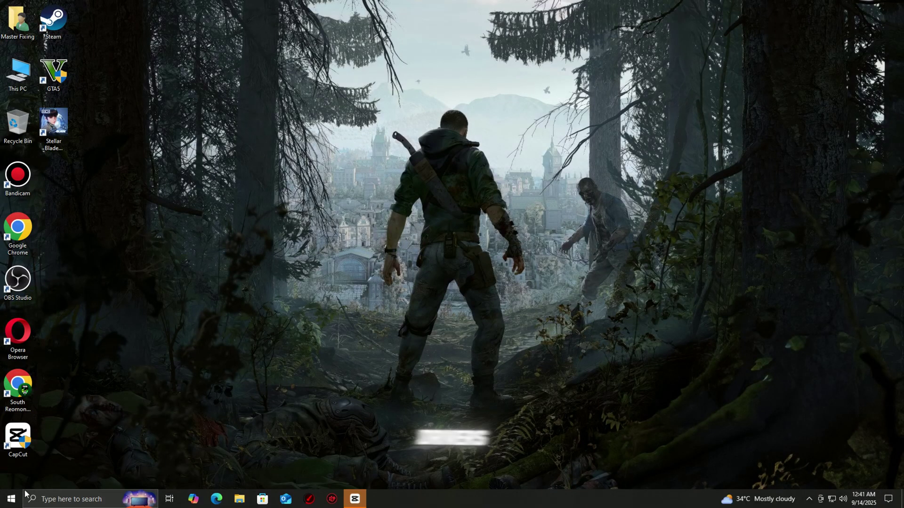
click(11, 499)
click(12, 478)
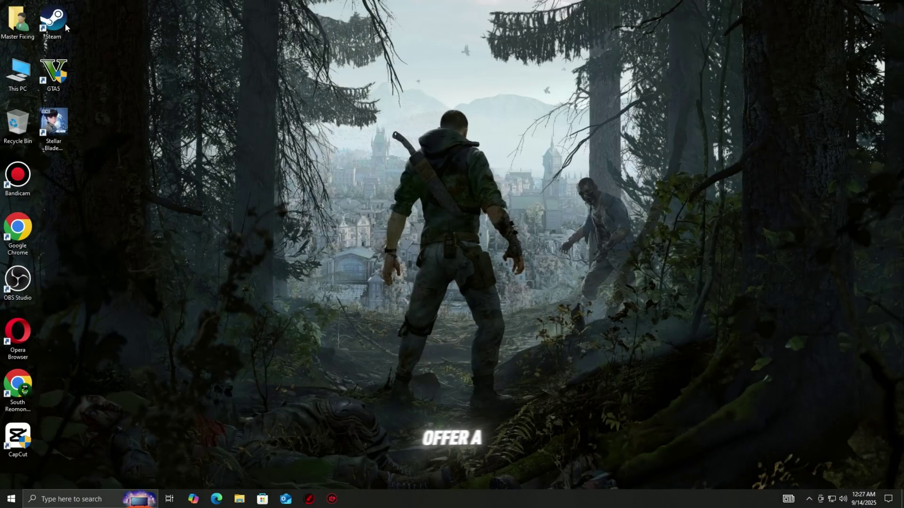
- Launch Steam and open the Installed Files properties of Stellar Blade Demo in the Library
double_click(65, 23)
click(267, 31)
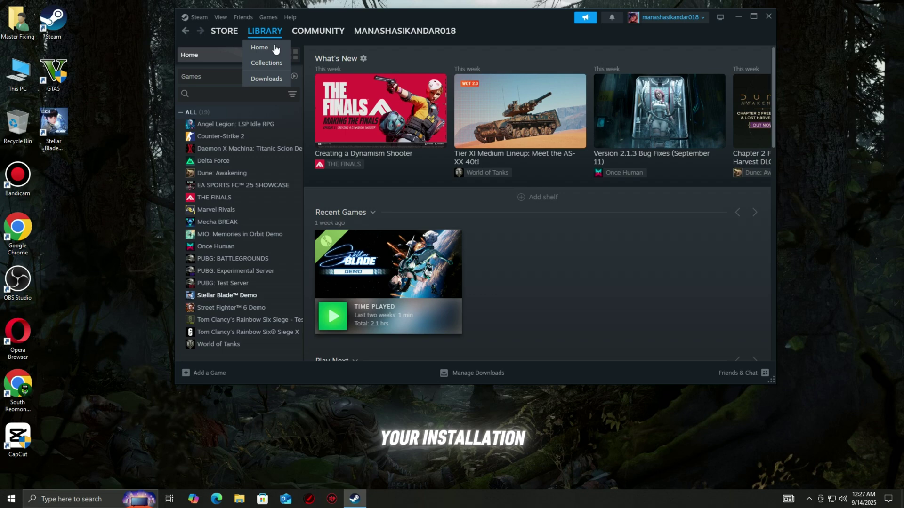
right_click(234, 295)
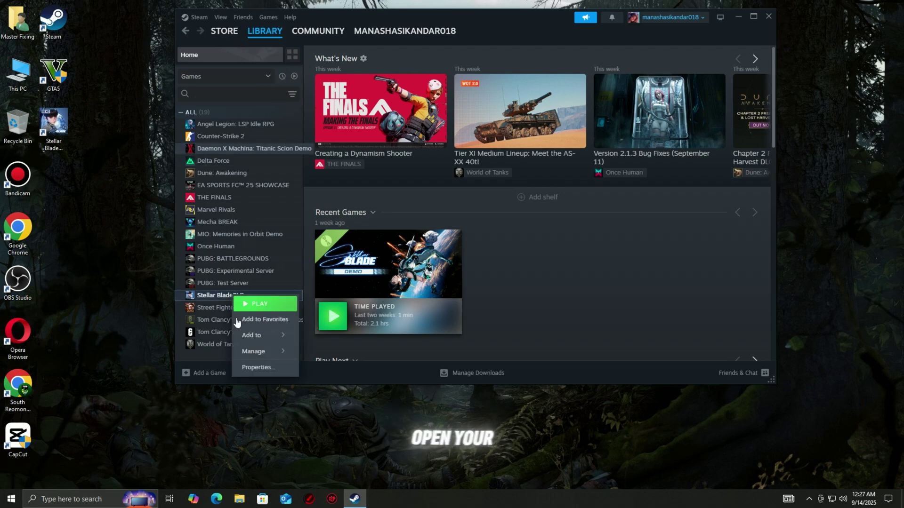
click(249, 366)
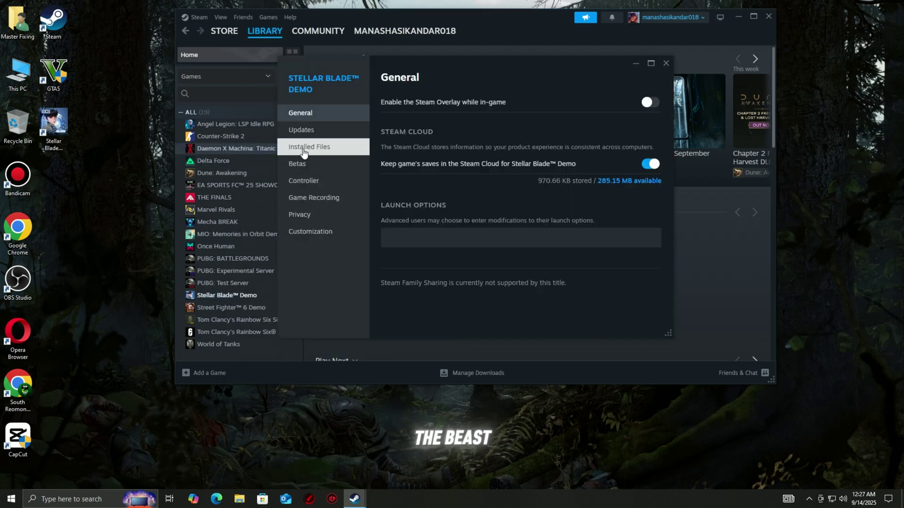
click(309, 147)
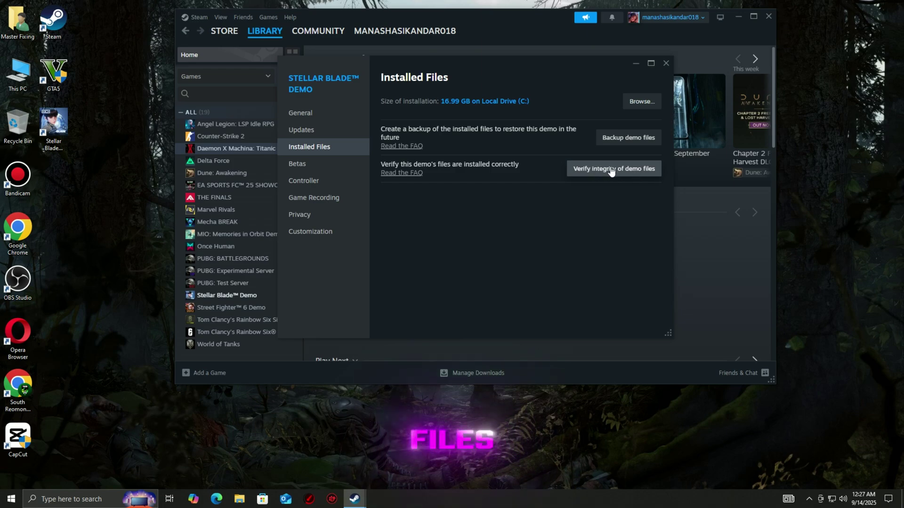